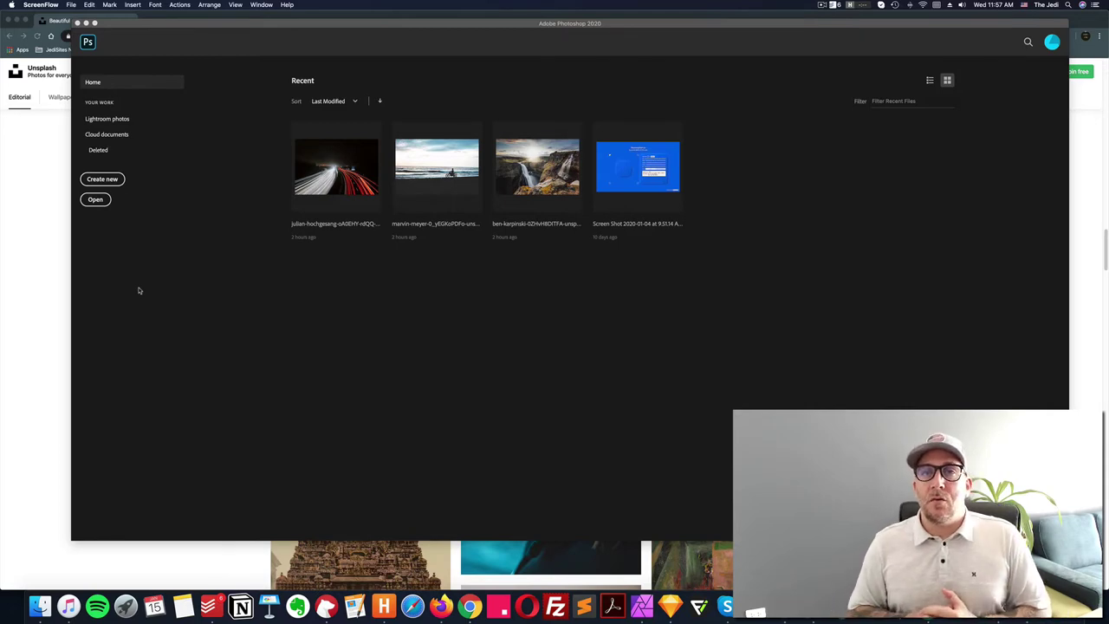
Step: Download the Unsplash flat-lay photo of sneakers, a black bag and wipe packs
left_click(50, 265)
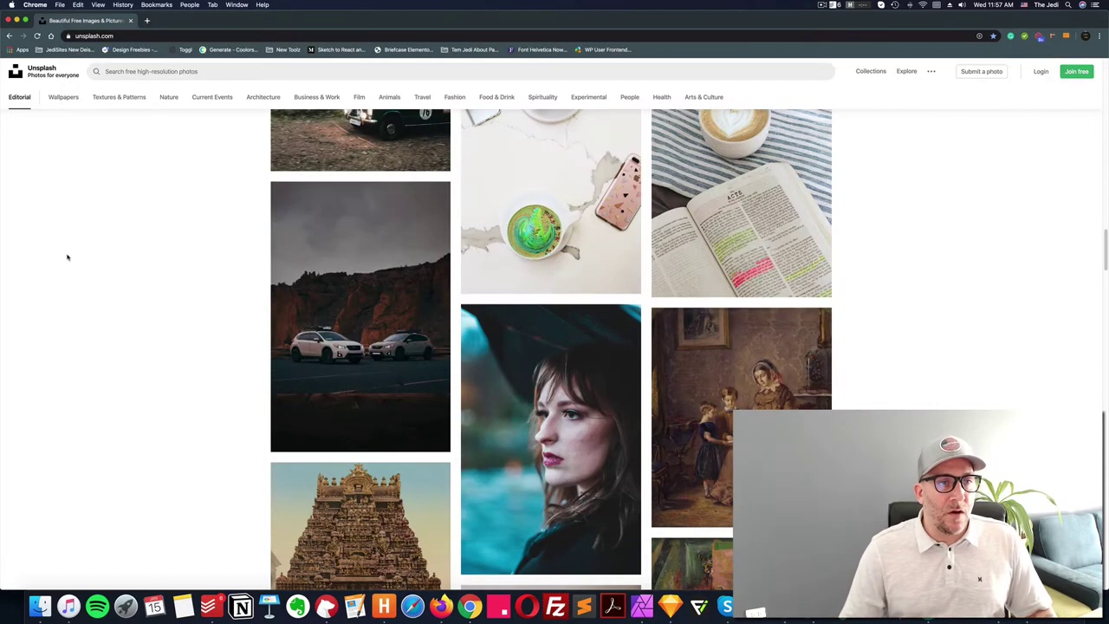
scroll(146, 213, "up", 20)
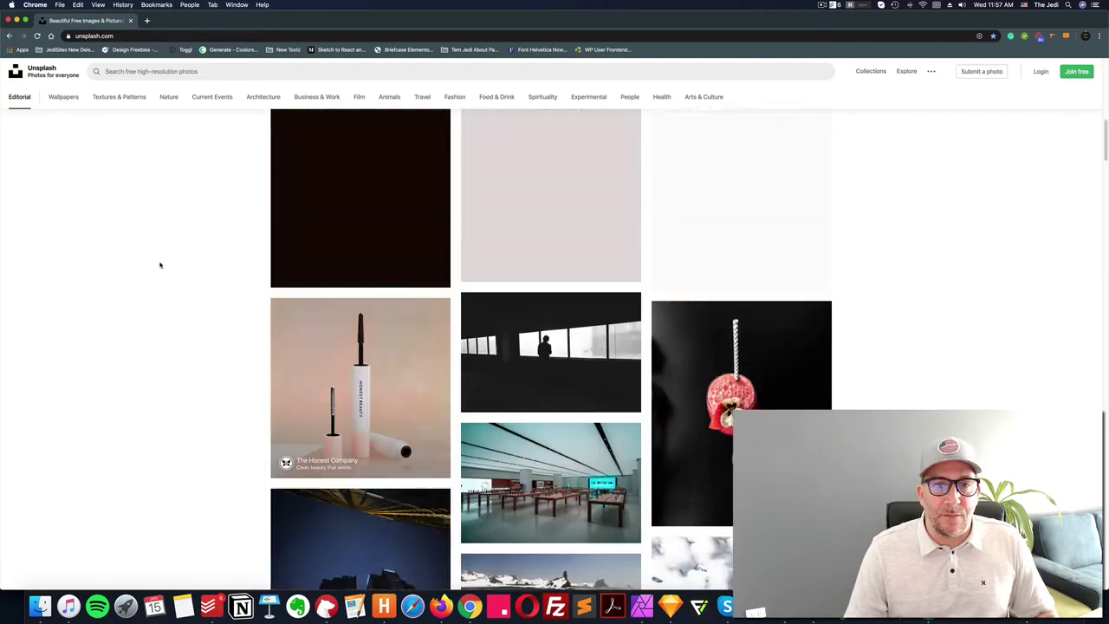
scroll(326, 282, "down", 3)
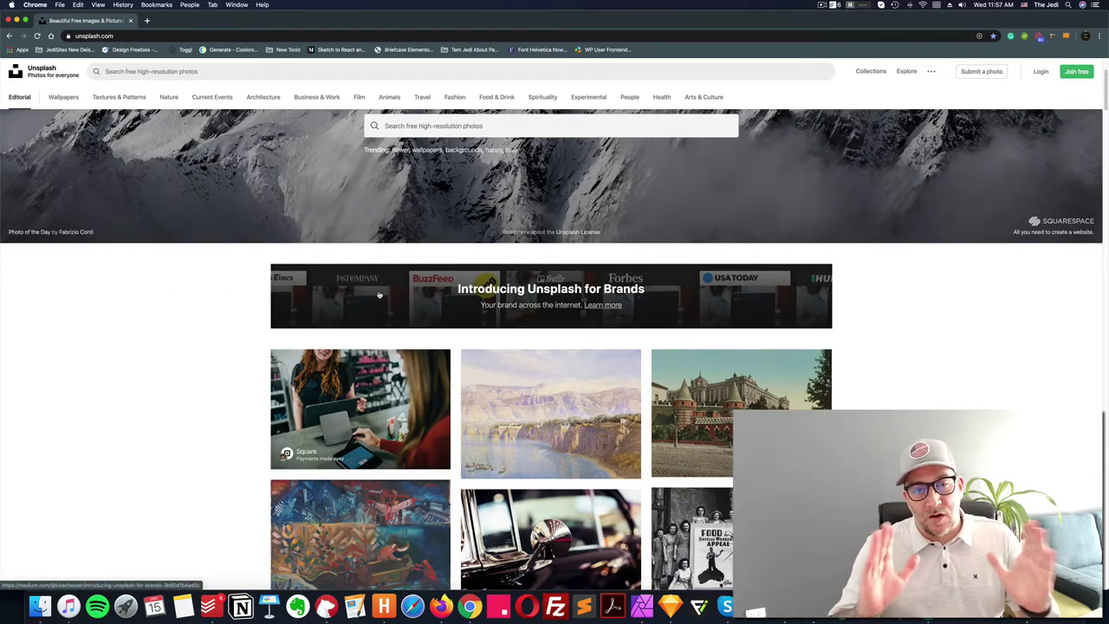
scroll(378, 295, "up", 3)
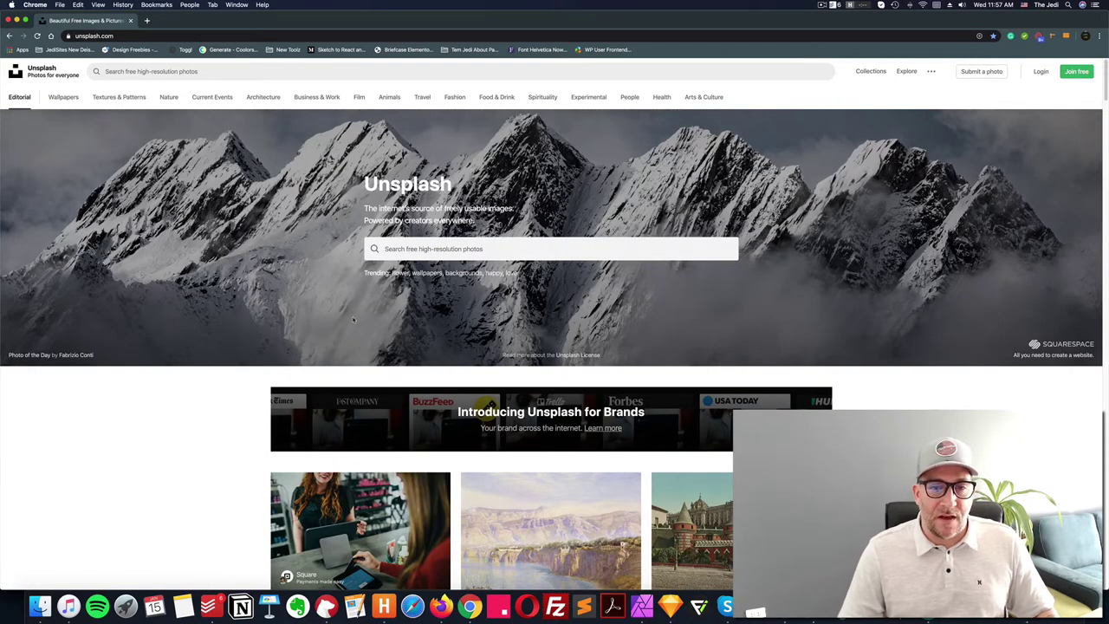
scroll(352, 320, "down", 20)
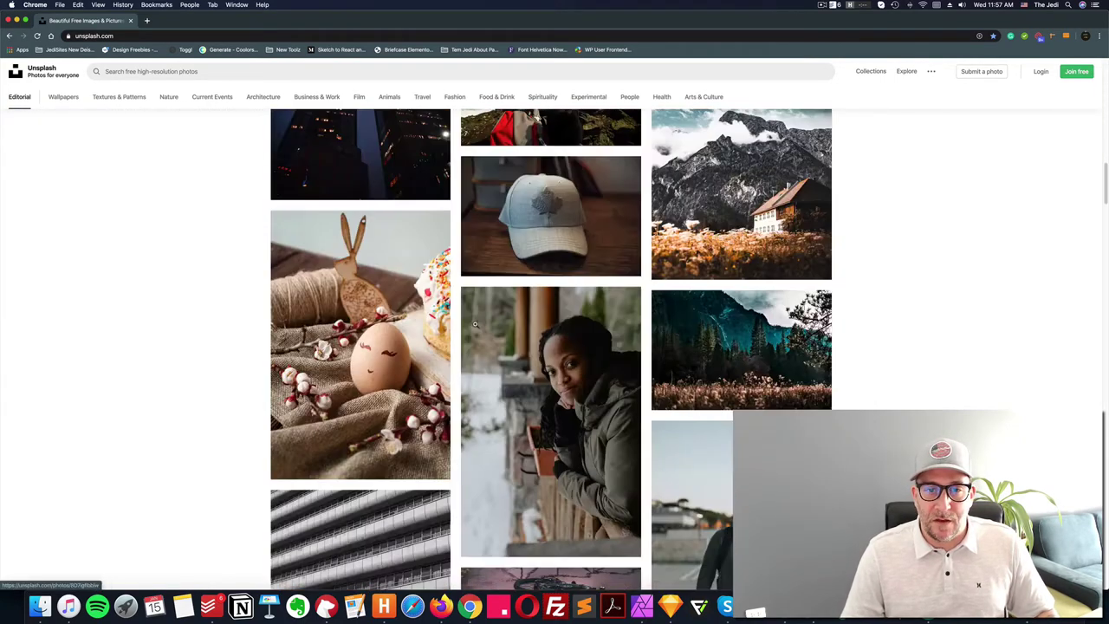
scroll(474, 324, "down", 20)
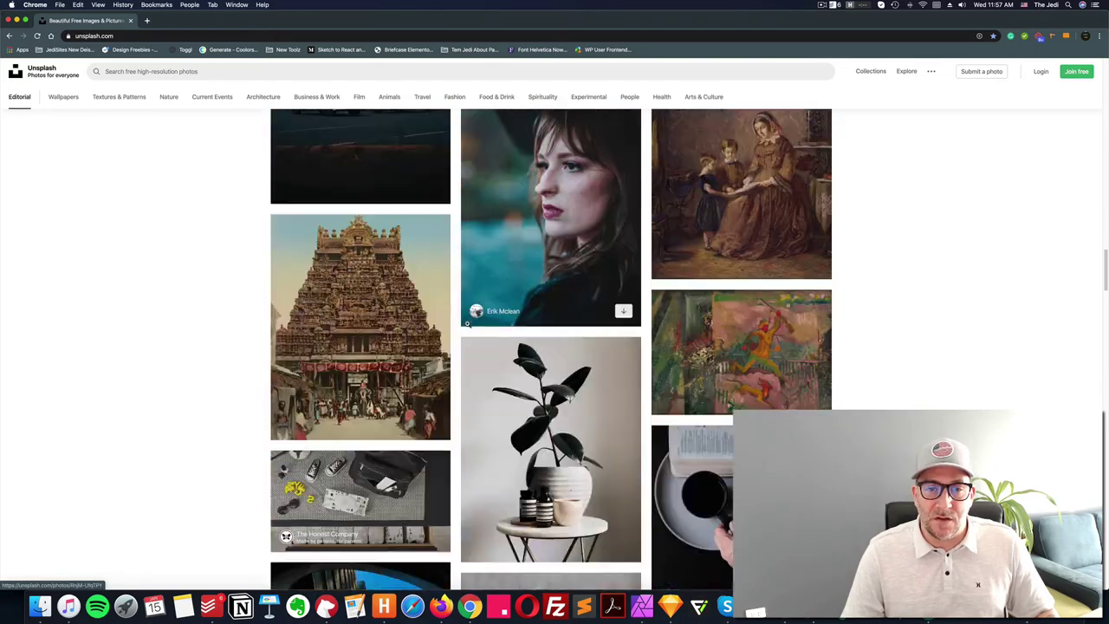
scroll(467, 324, "down", 10)
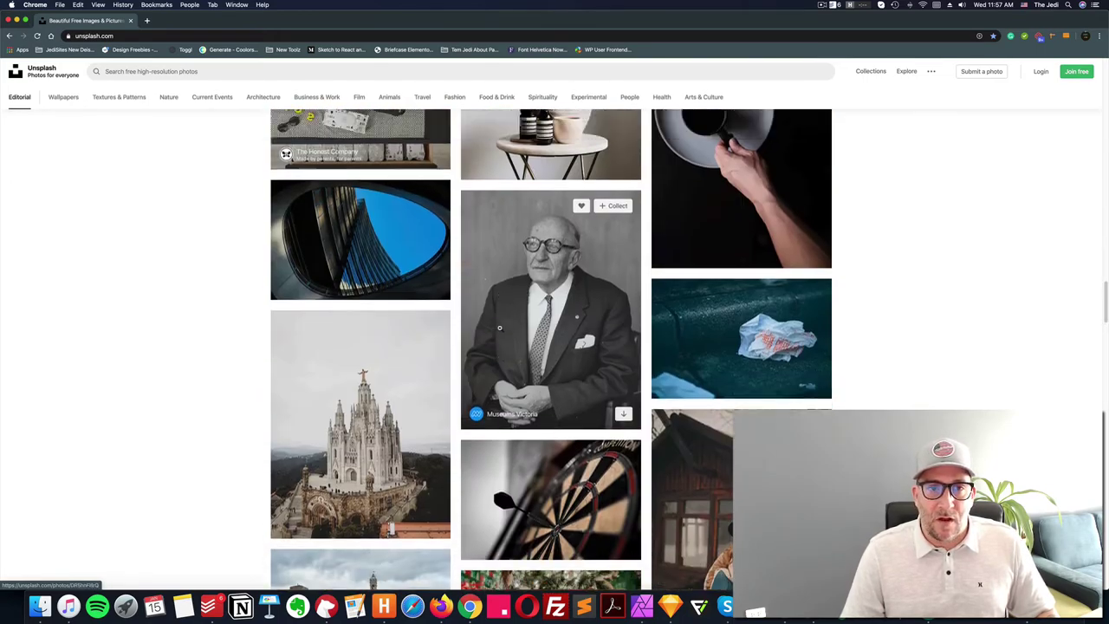
scroll(498, 327, "up", 7)
scroll(433, 333, "down", 2)
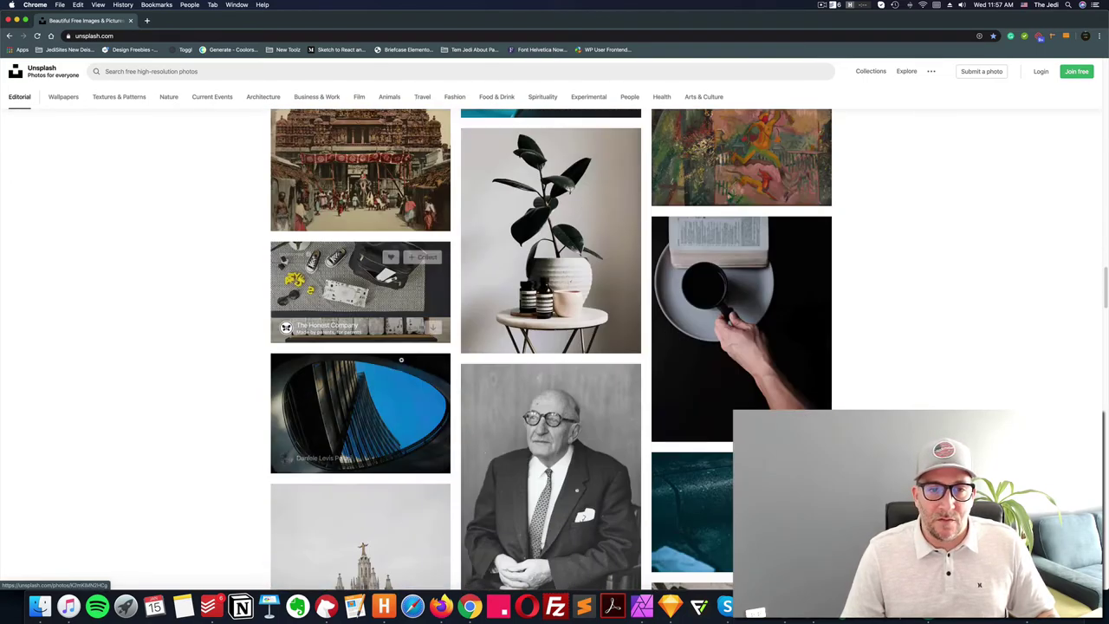
left_click(433, 327)
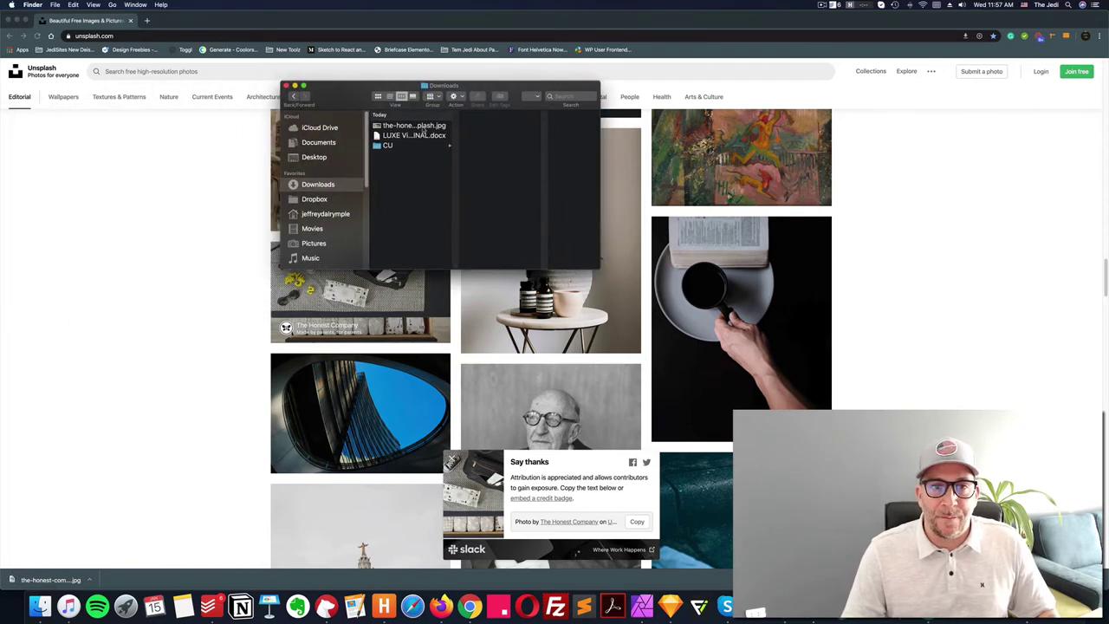
Step: Select the downloaded JPEG in Downloads and highlight its 6.9 MB file size
left_click(423, 128)
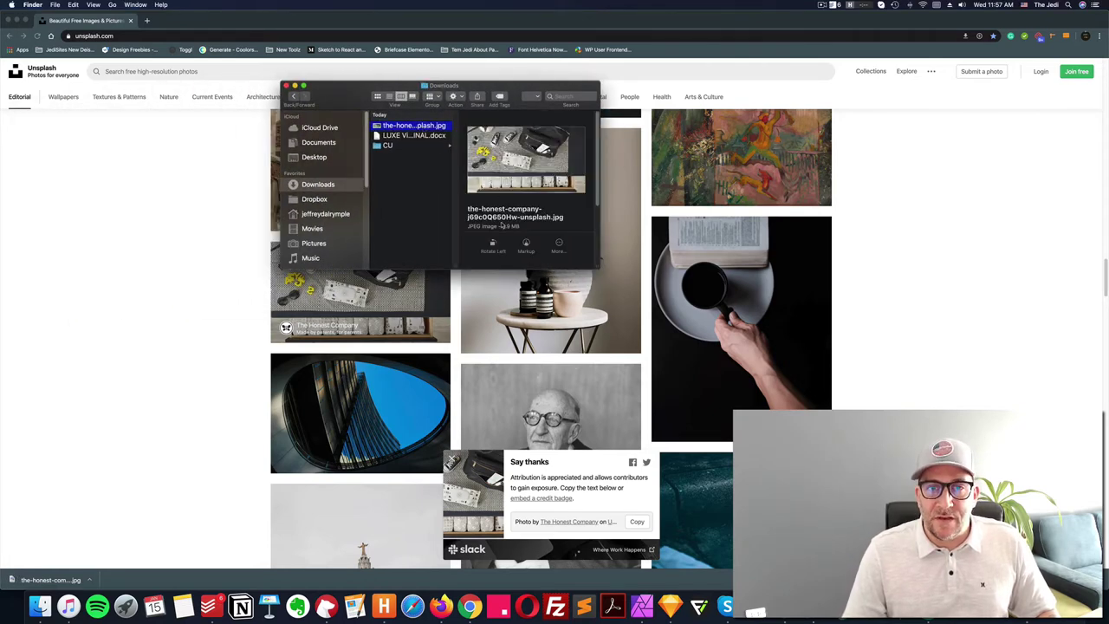
left_click_drag(501, 226, 532, 228)
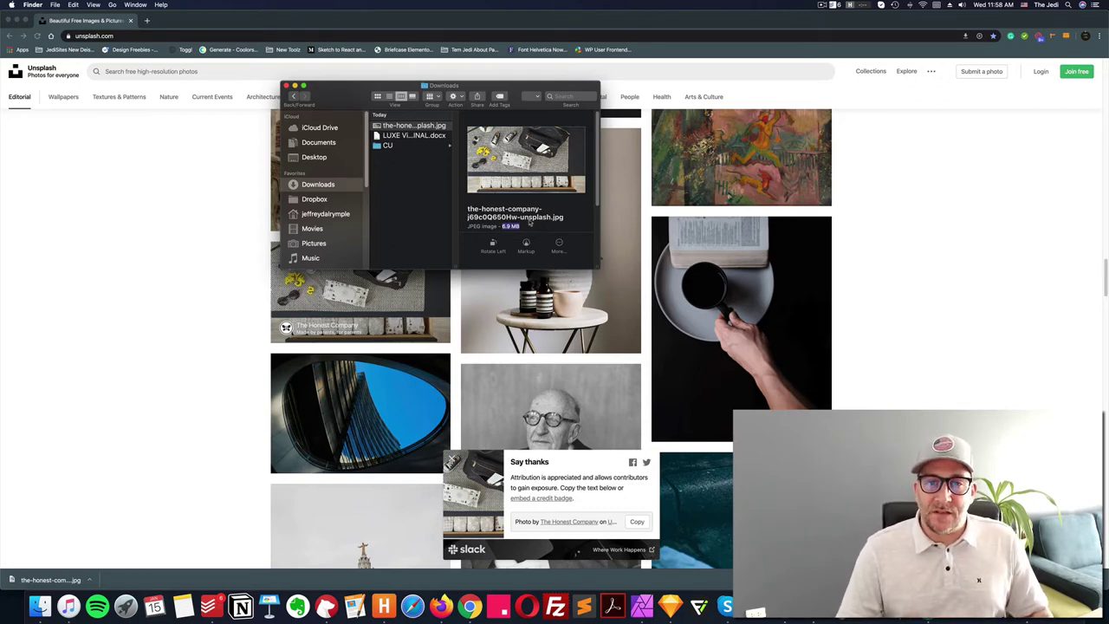
left_click(503, 226)
left_click_drag(502, 226, 521, 226)
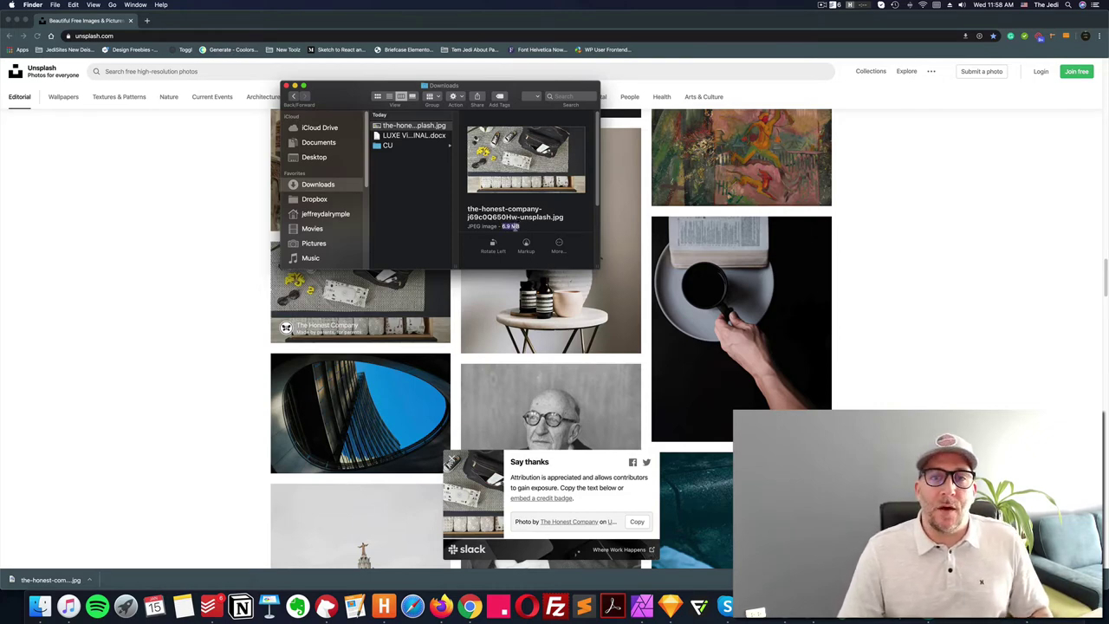
left_click(400, 127)
Step: Open the downloaded 7680 × 4320 px flat-lay JPEG in Photoshop and browse its menus
left_click_drag(407, 127, 858, 415)
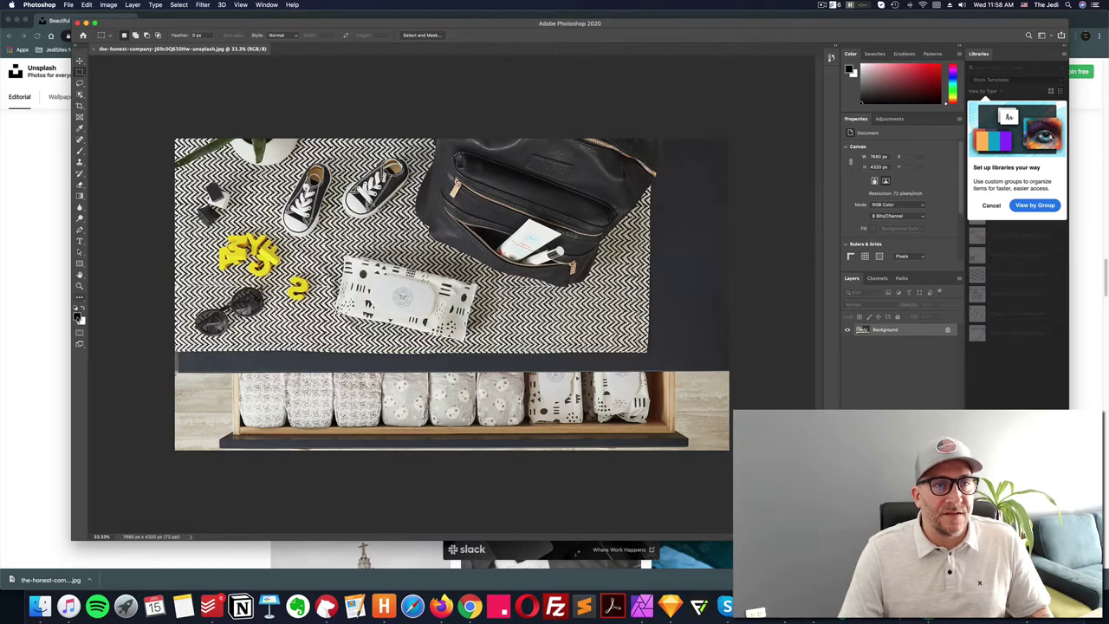
left_click(68, 5)
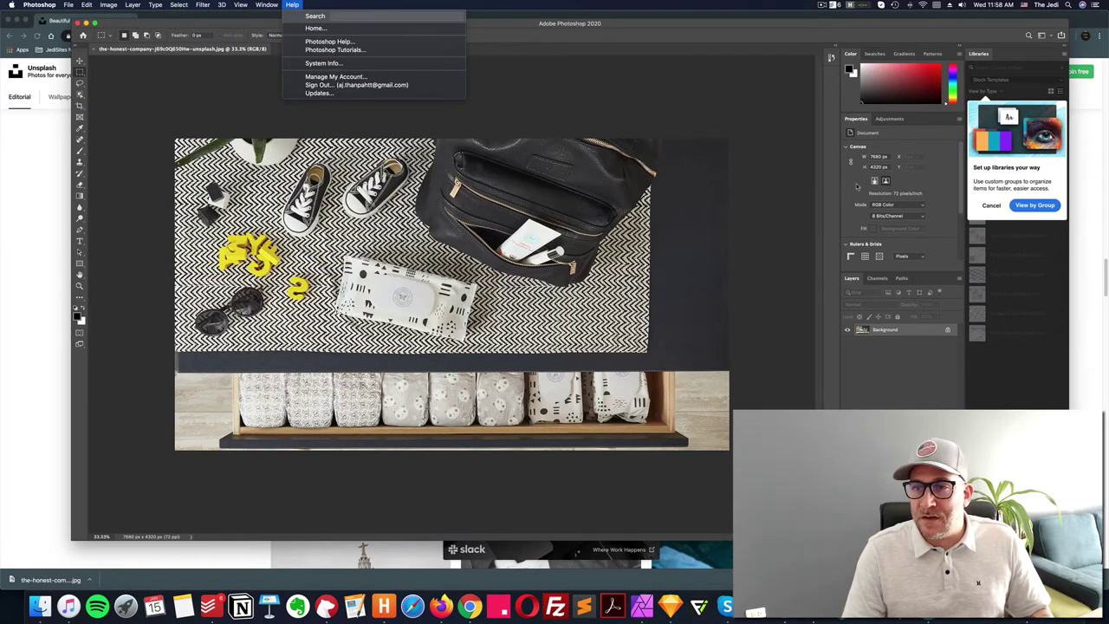
left_click(795, 351)
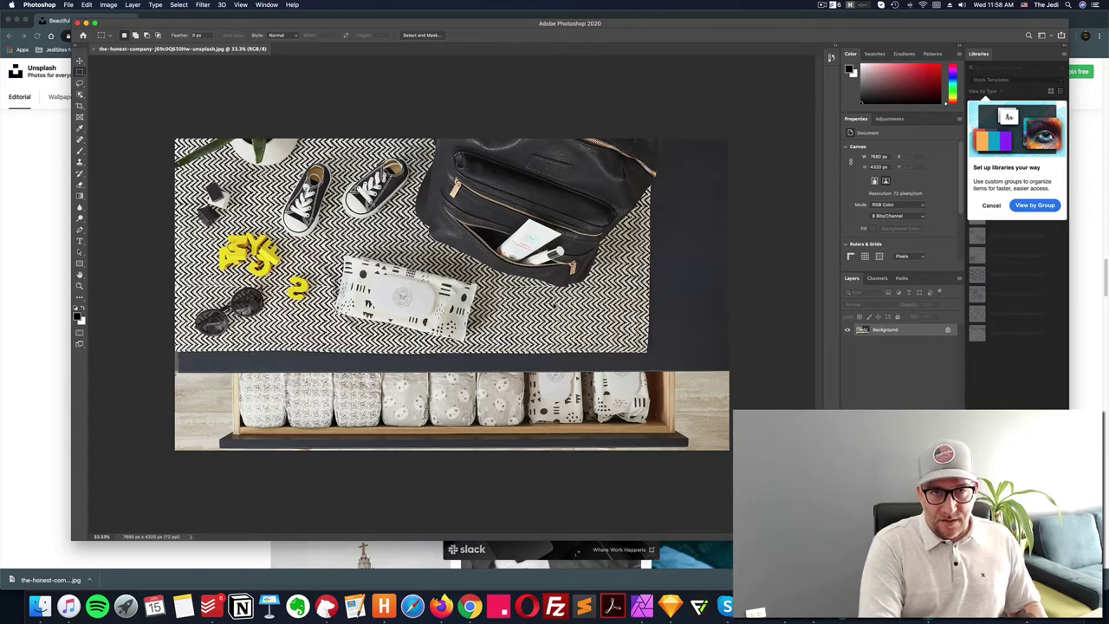
Step: Open Save for Web and keep JPEG as the output format
key("super+alt+shift+s")
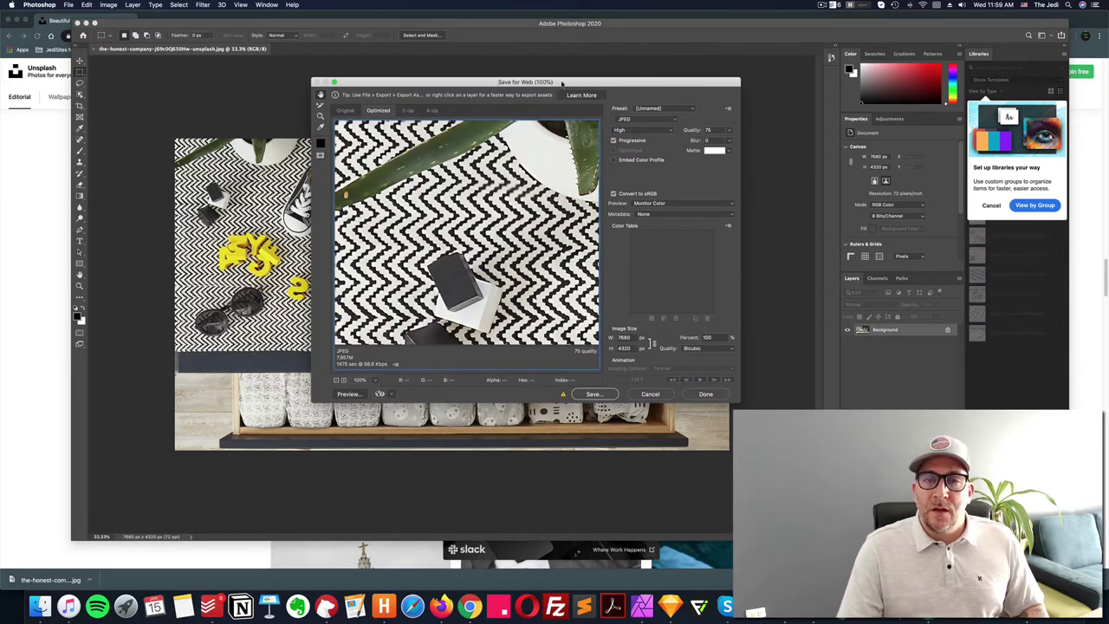
left_click_drag(561, 84, 559, 84)
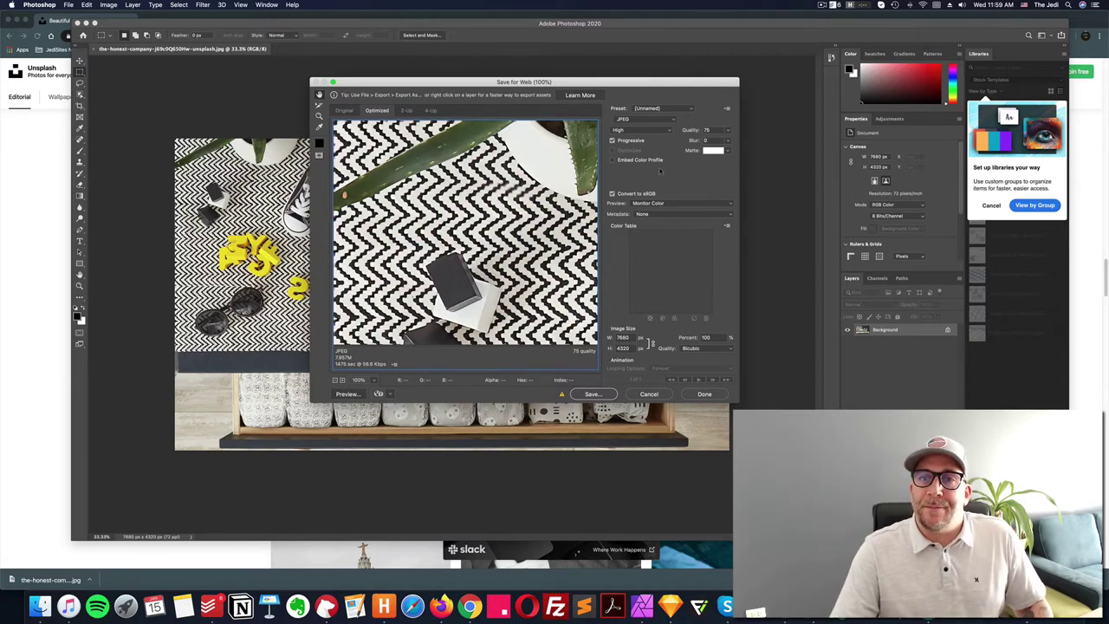
left_click(657, 119)
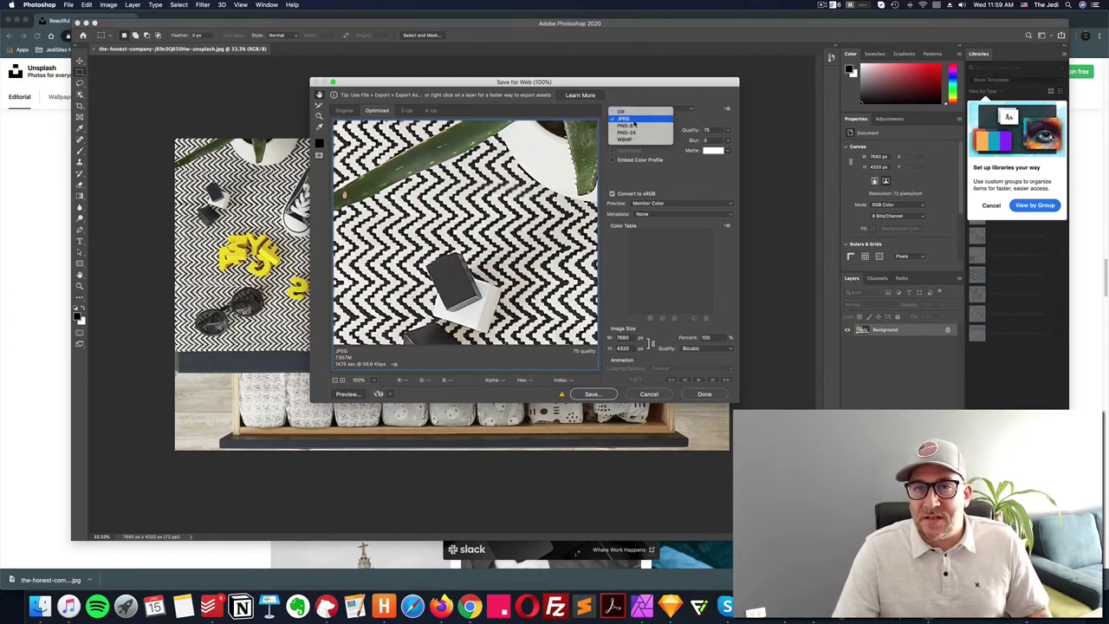
left_click(634, 118)
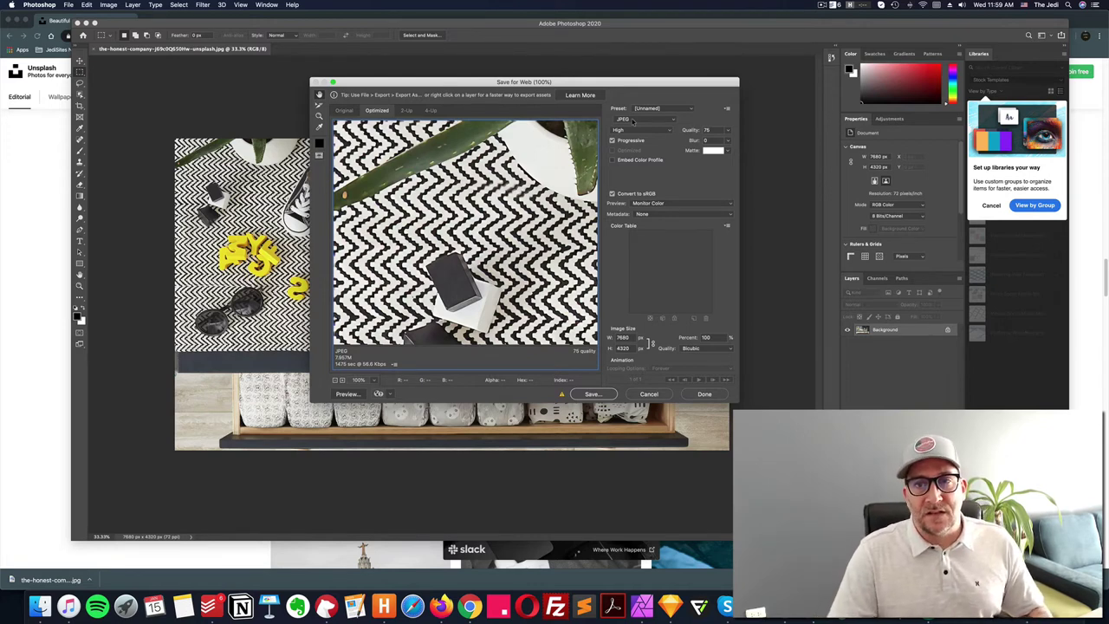
left_click(633, 122)
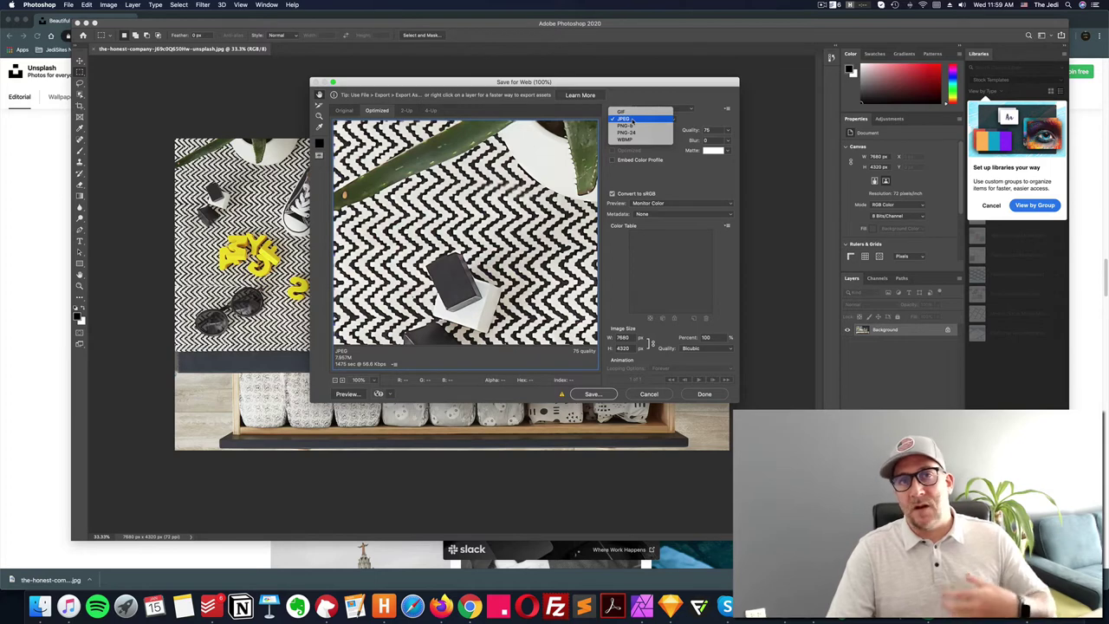
left_click(631, 123)
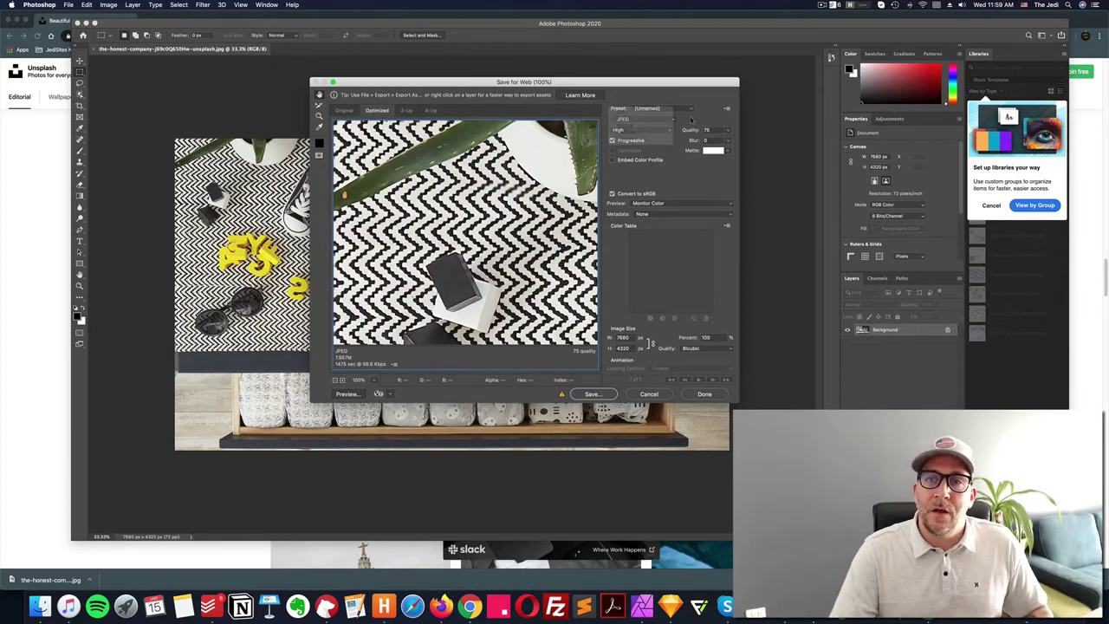
left_click(648, 122)
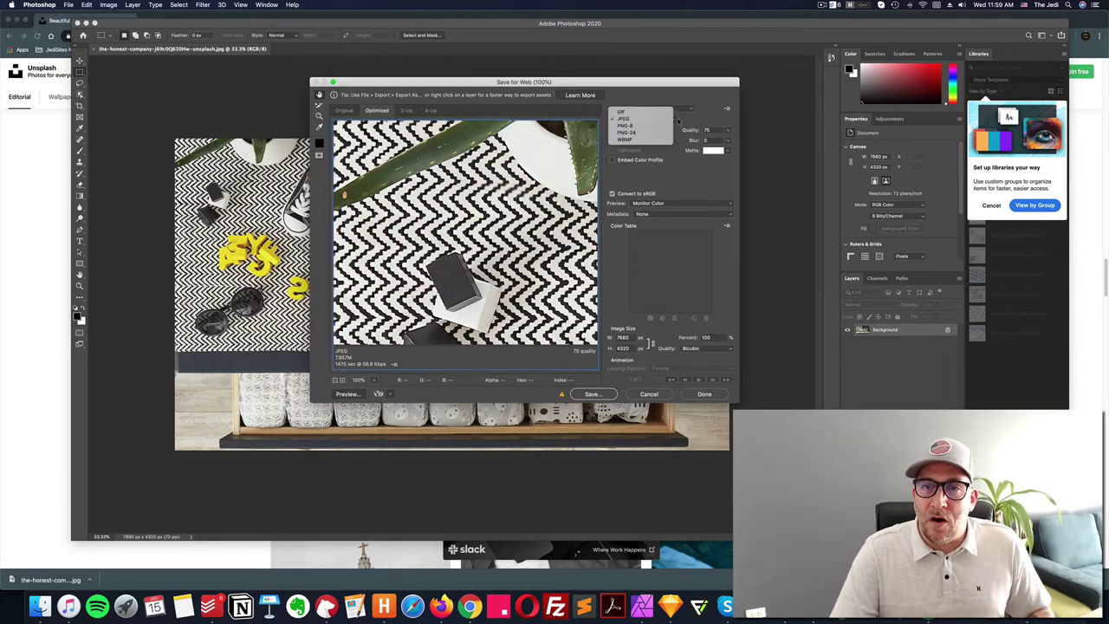
left_click(639, 120)
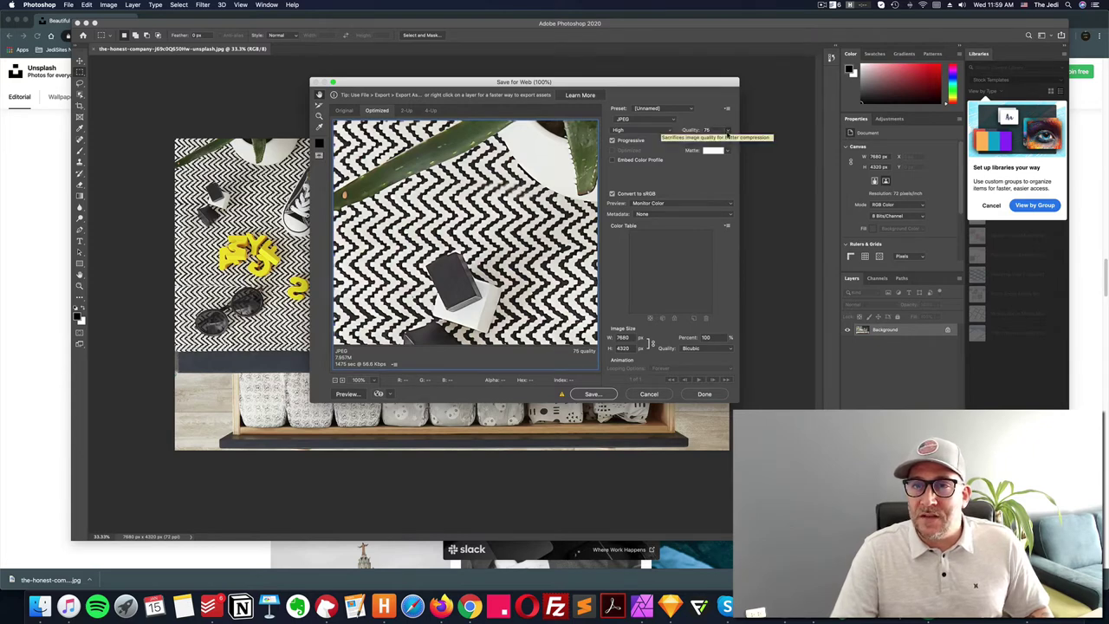
Step: Raise JPEG quality to 80 with Metadata set to None, then bring up Downloads
left_click(727, 130)
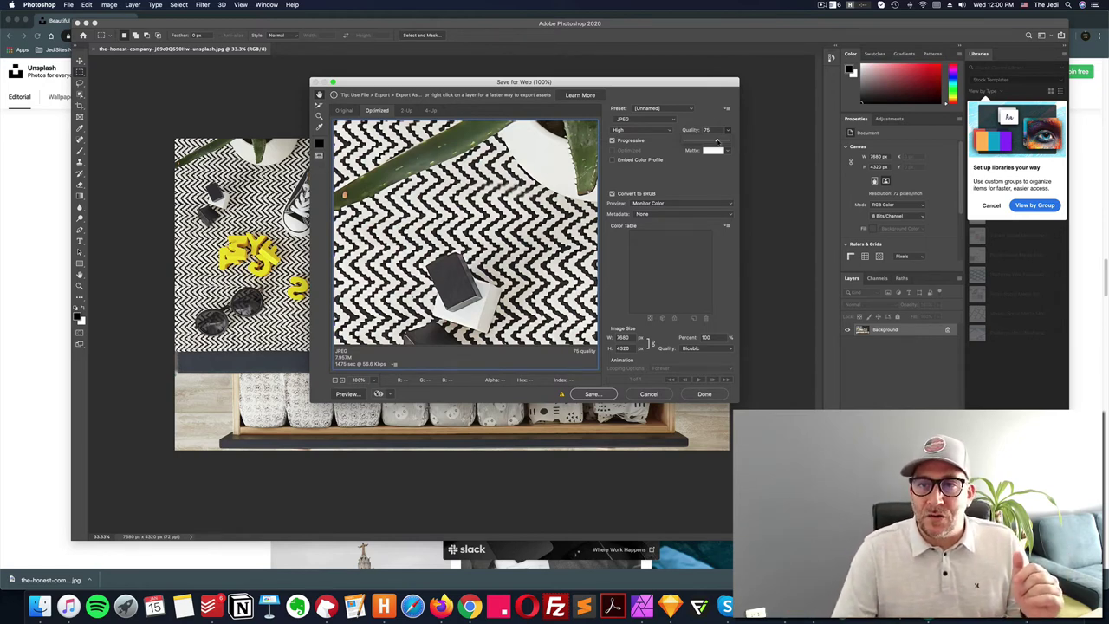
left_click_drag(716, 142, 719, 142)
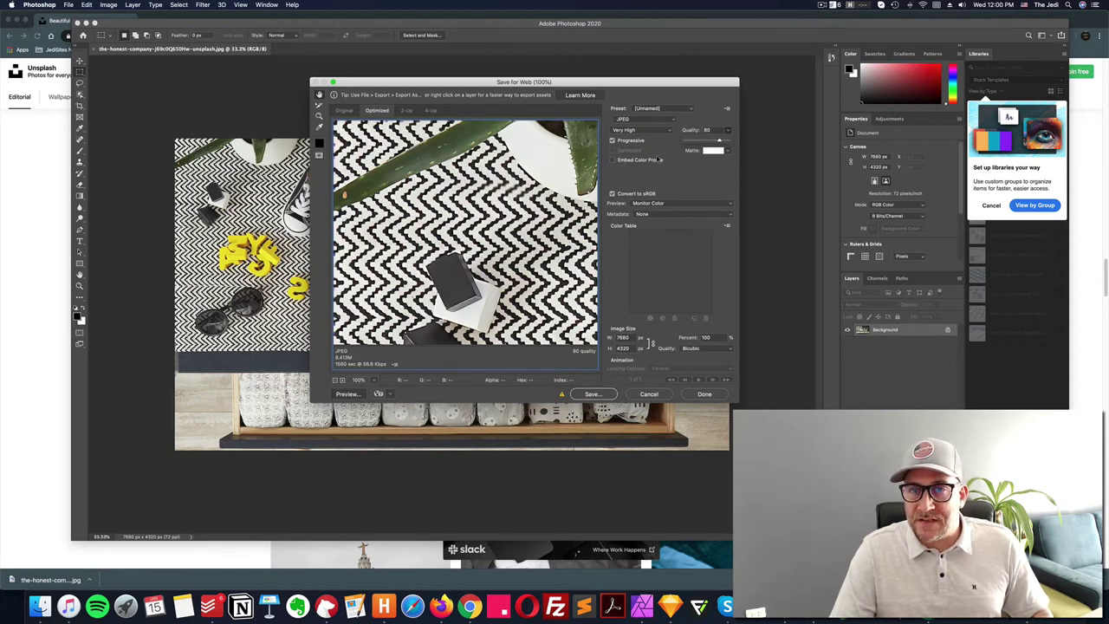
left_click(642, 215)
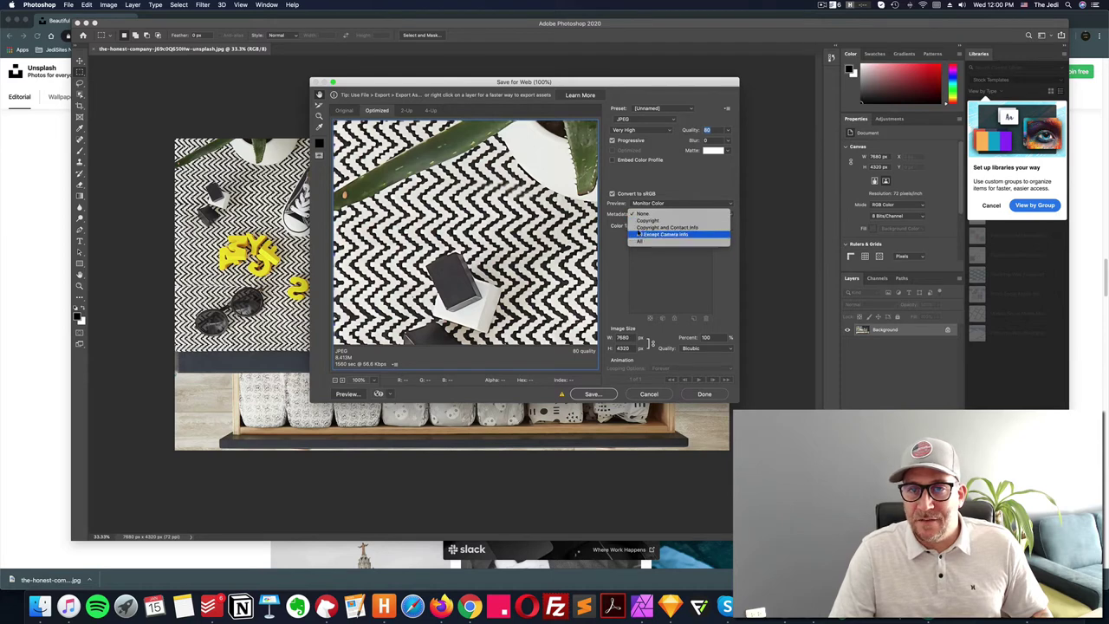
left_click(639, 214)
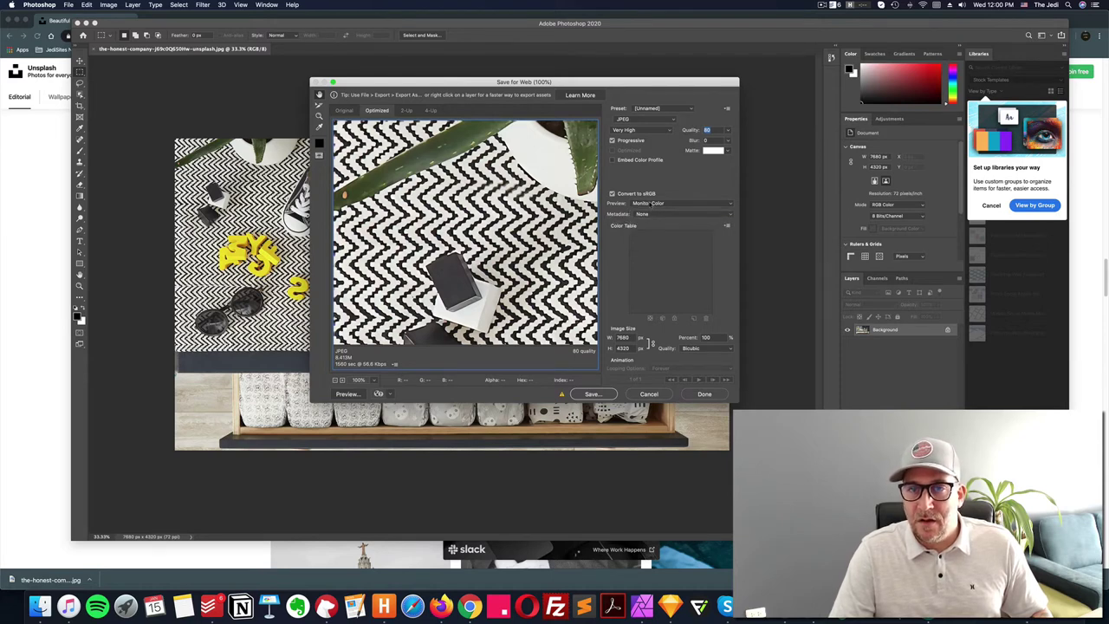
left_click(632, 214)
left_click(639, 218)
left_click(640, 214)
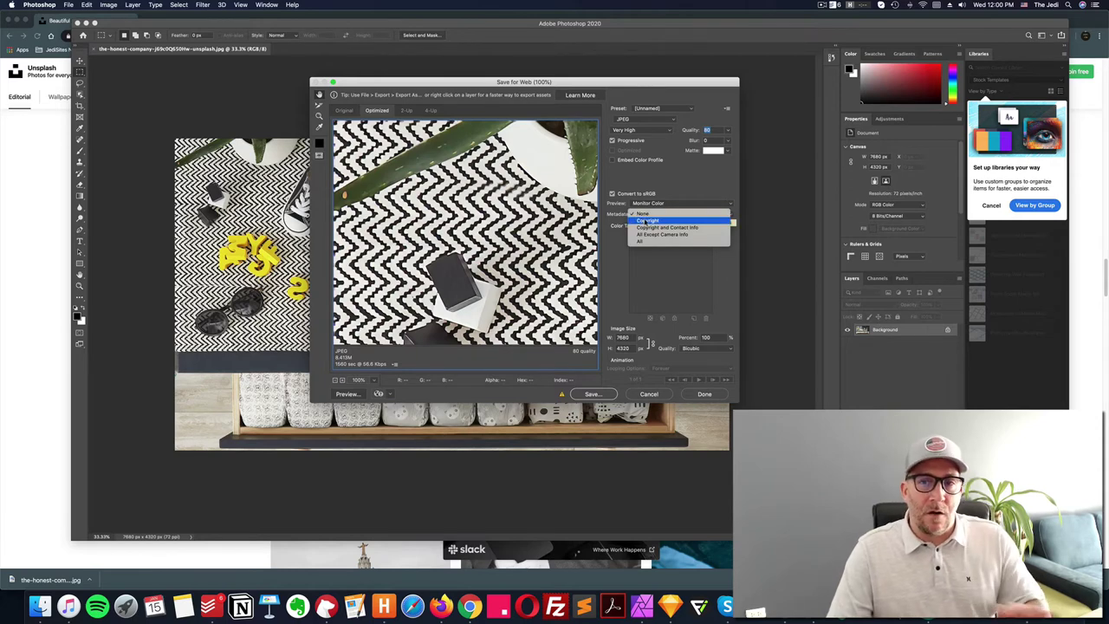
left_click(620, 225)
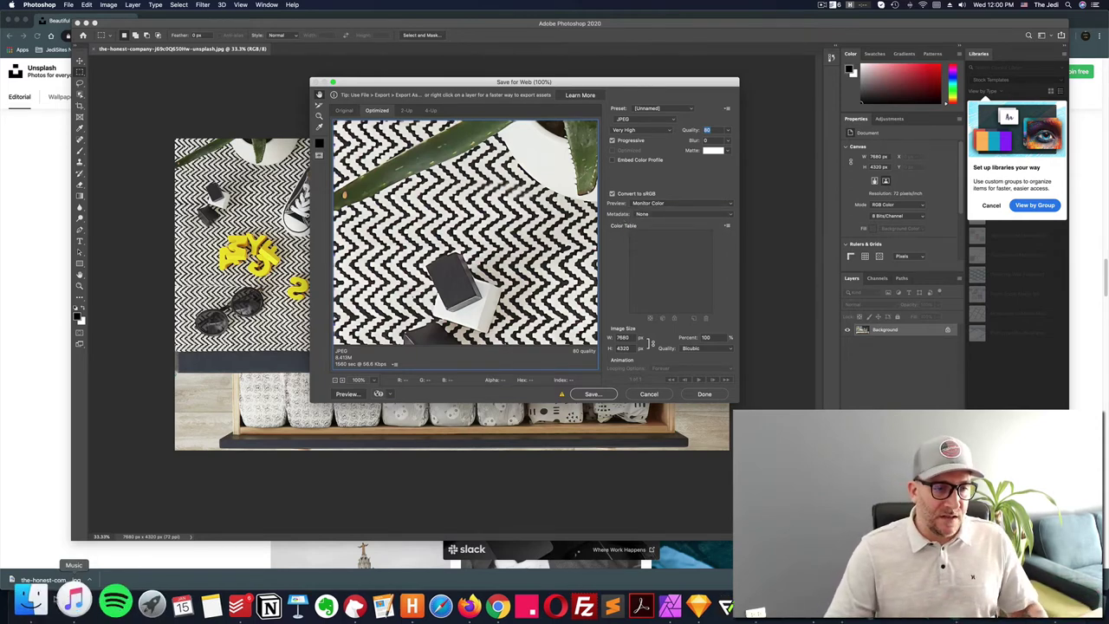
left_click(38, 601)
Step: Check the original JPG's Get Info (6.9 MB, 7680×4320), then return to Save for Web
right_click(428, 128)
left_click(446, 163)
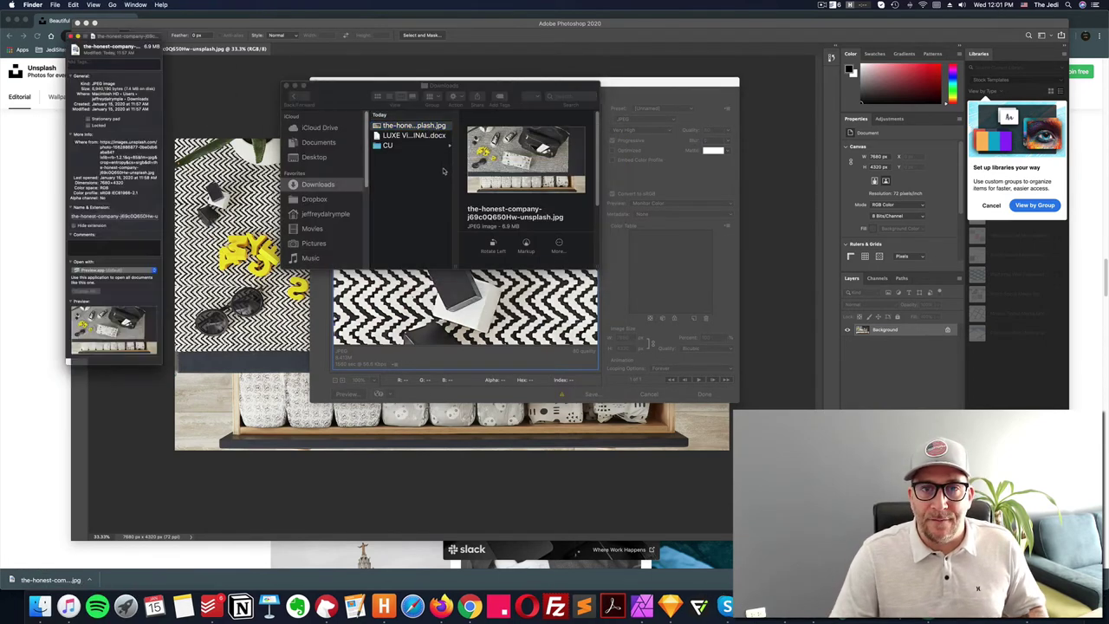
left_click_drag(115, 21, 505, 35)
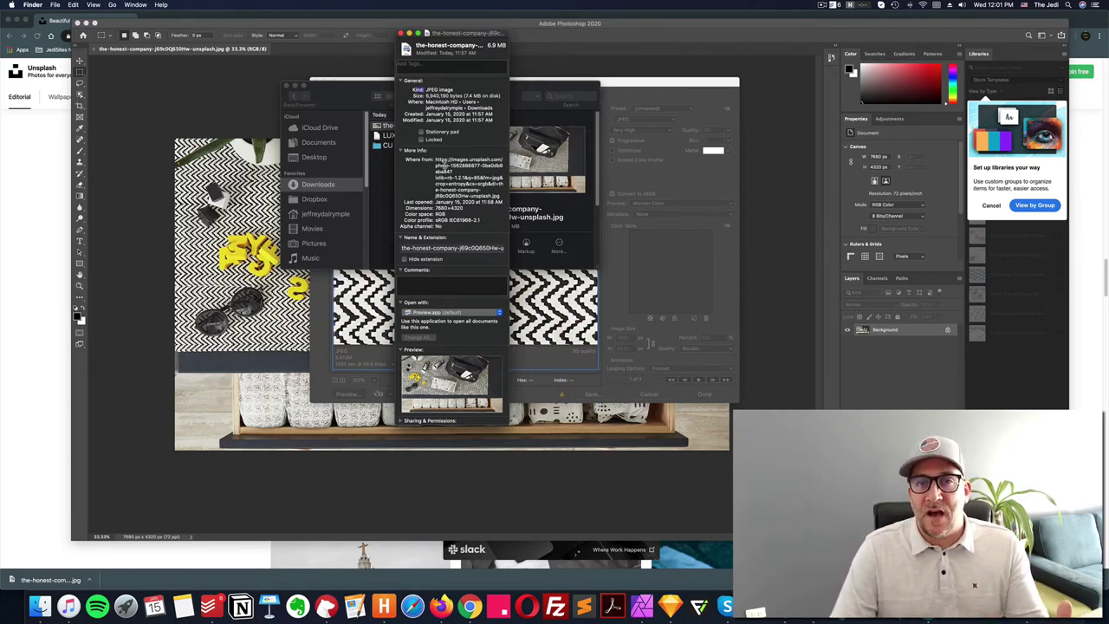
left_click(401, 33)
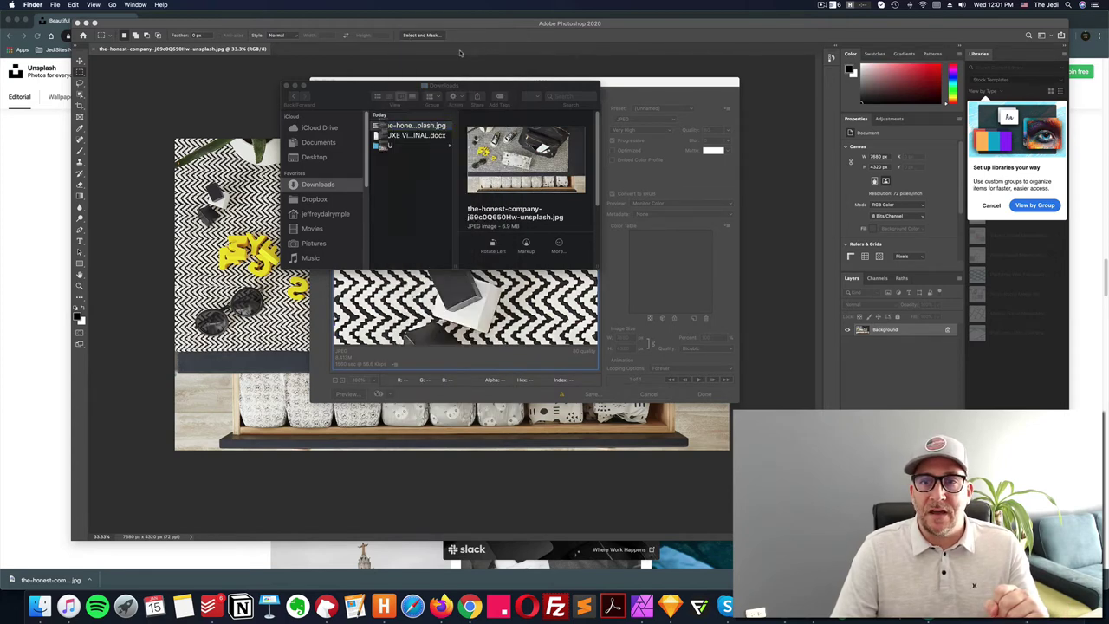
left_click(644, 212)
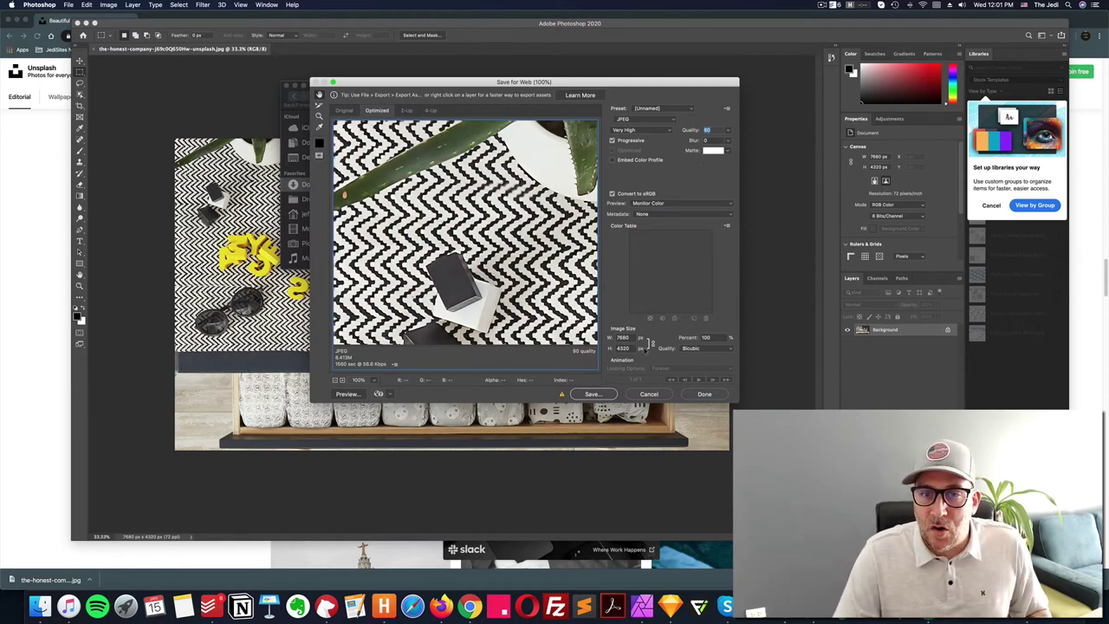
Step: Set the Save for Web image width to 1200 px, giving 1200 × 675
double_click(622, 337)
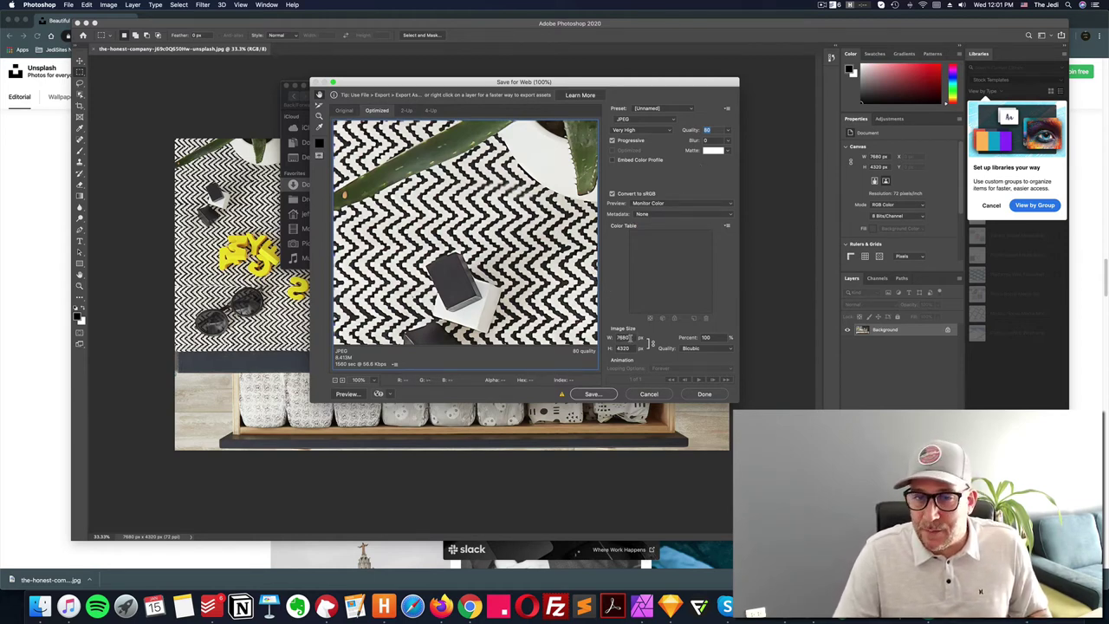
double_click(622, 337)
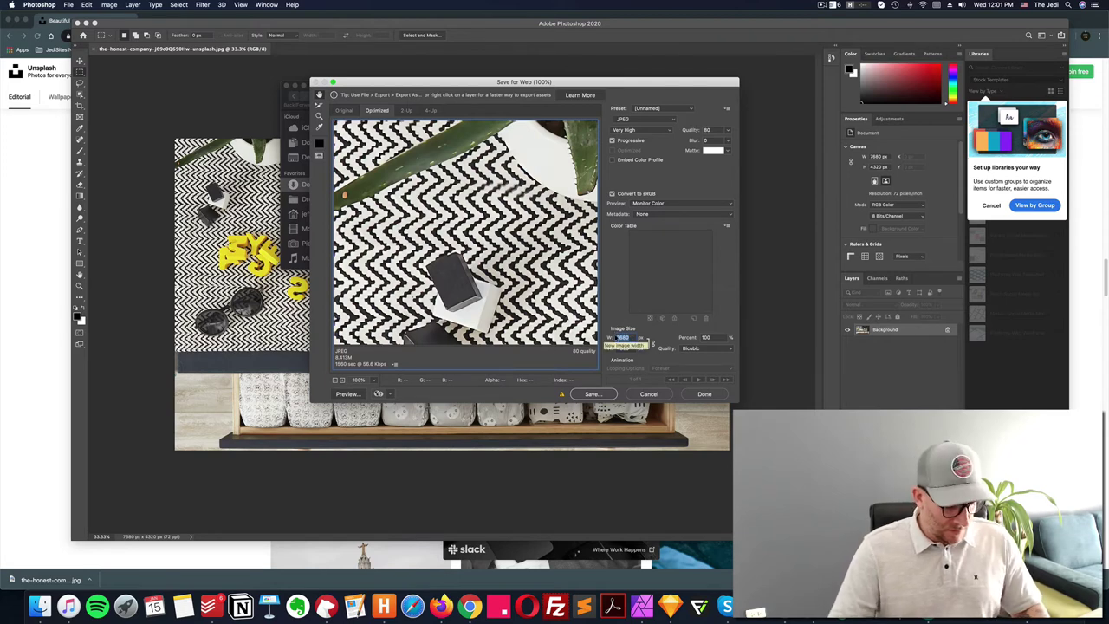
type("1200")
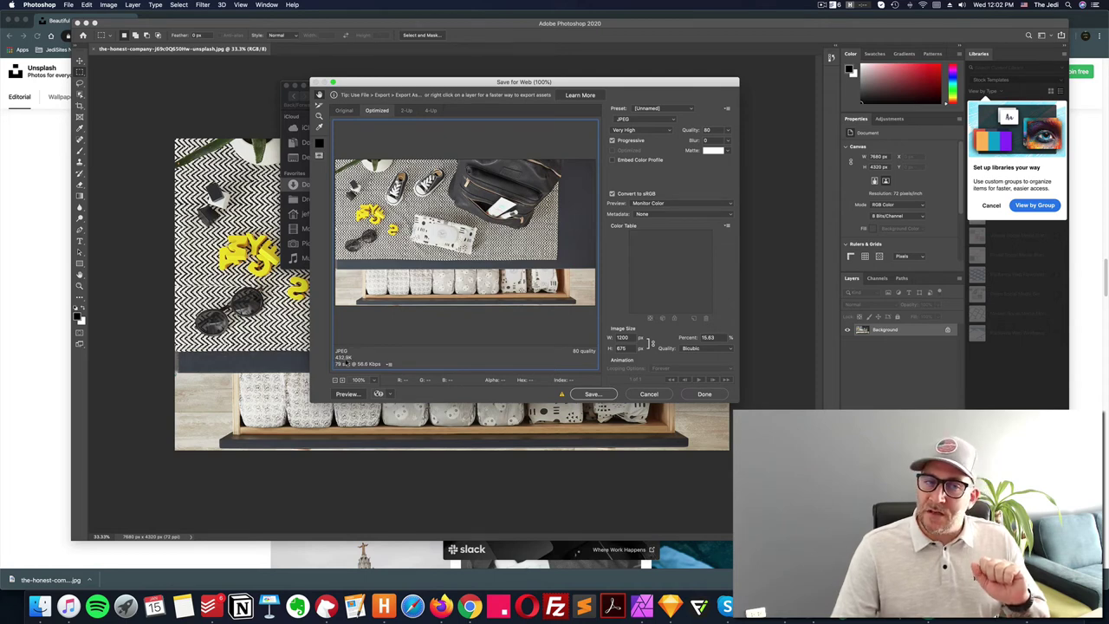
Step: Lower the JPEG quality from 80 to 75 (High), dropping the estimate to about 368K
left_click(729, 130)
left_click_drag(720, 142, 716, 142)
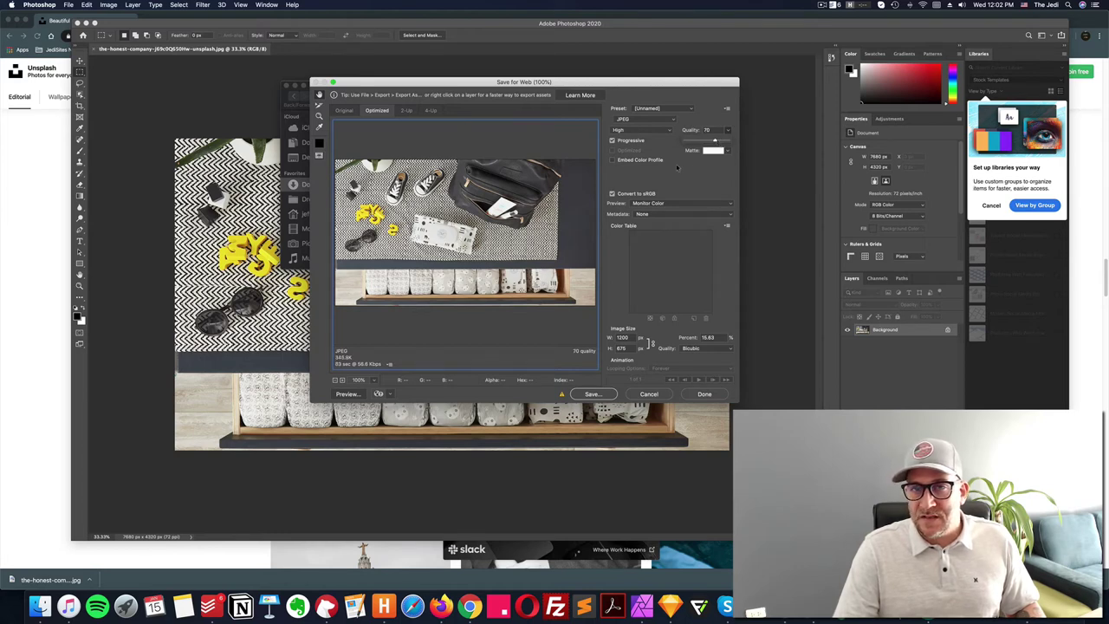
left_click(656, 192)
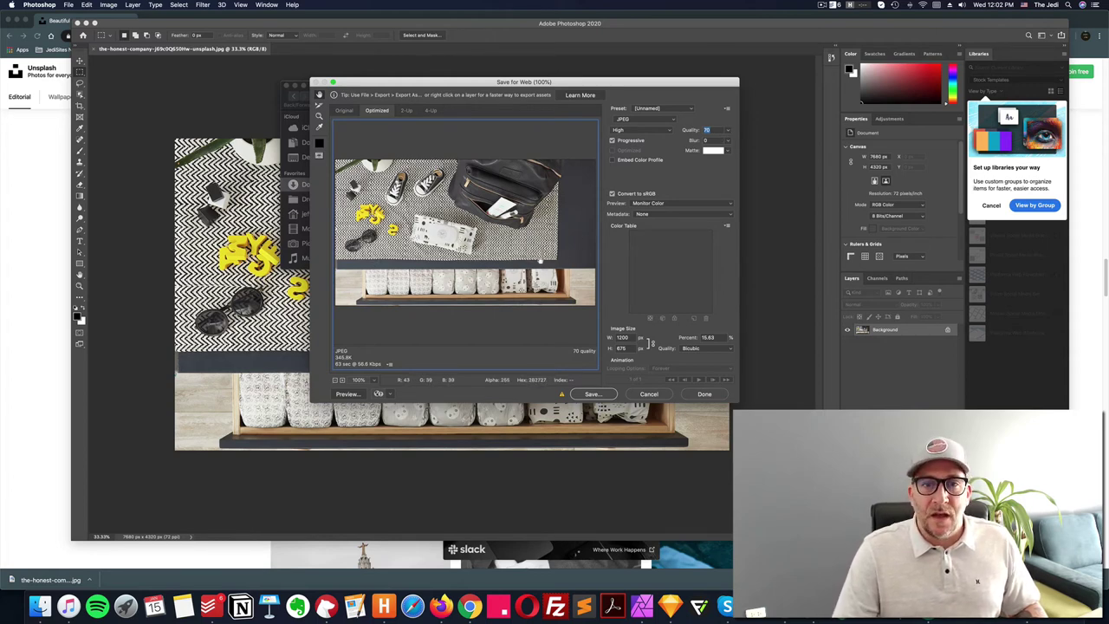
left_click(727, 130)
left_click_drag(713, 140, 715, 140)
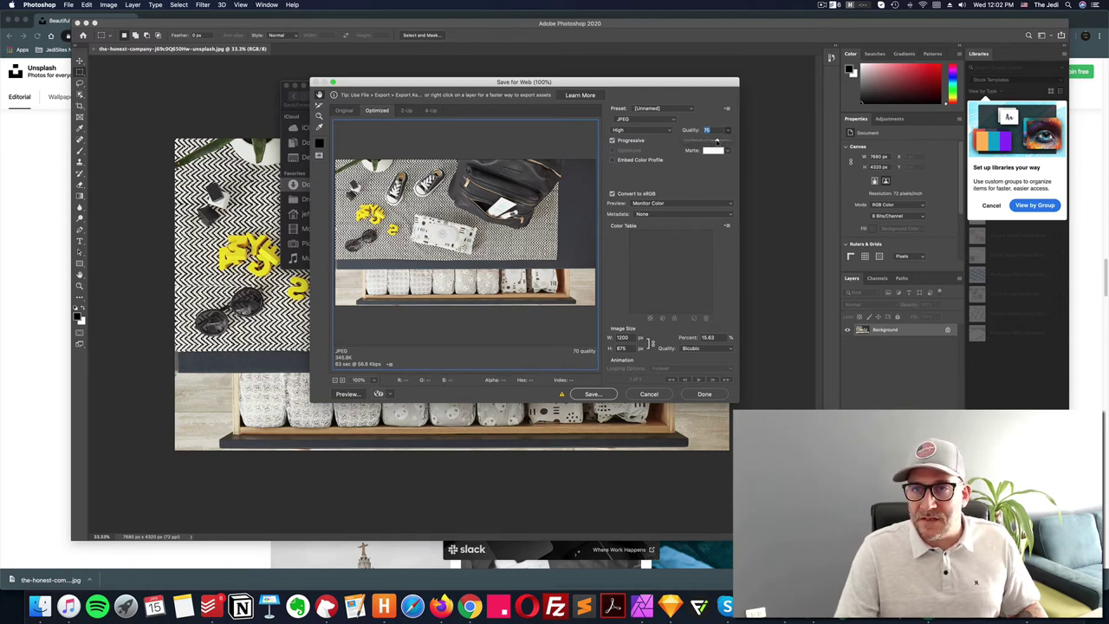
left_click(690, 174)
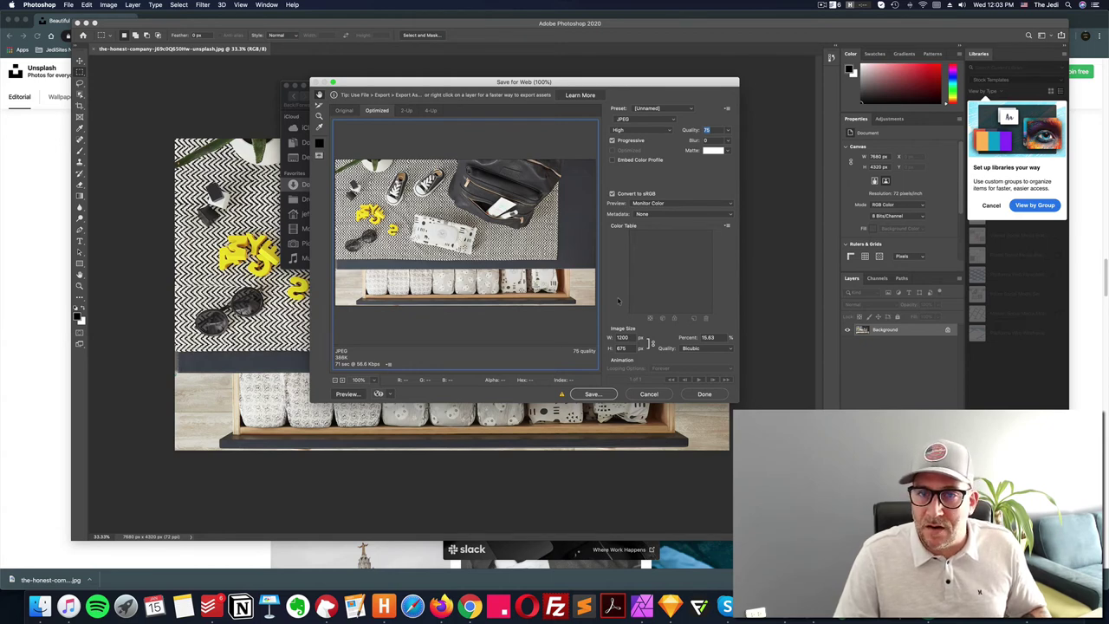
Step: Save the 1200 px web JPEG to Downloads as optimized.jpg
left_click(592, 394)
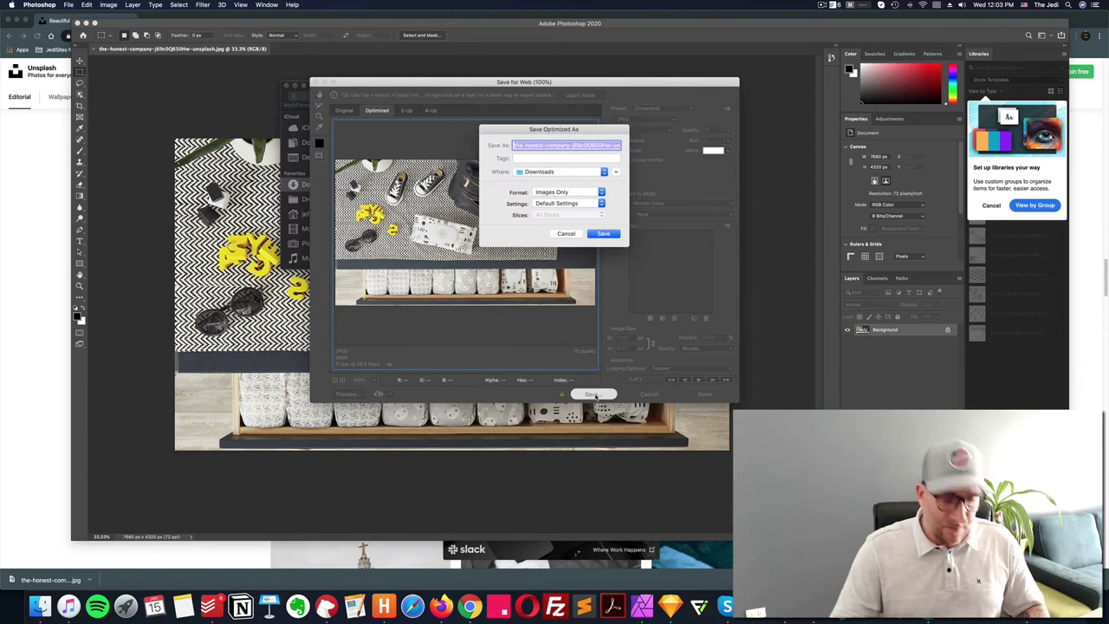
type("optimized")
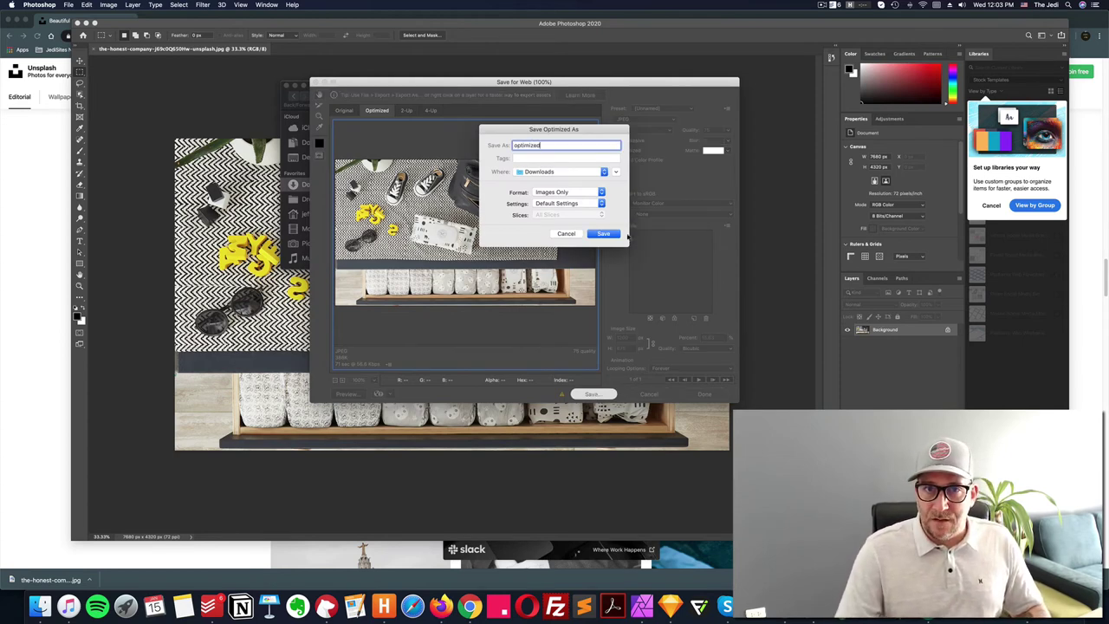
left_click(598, 231)
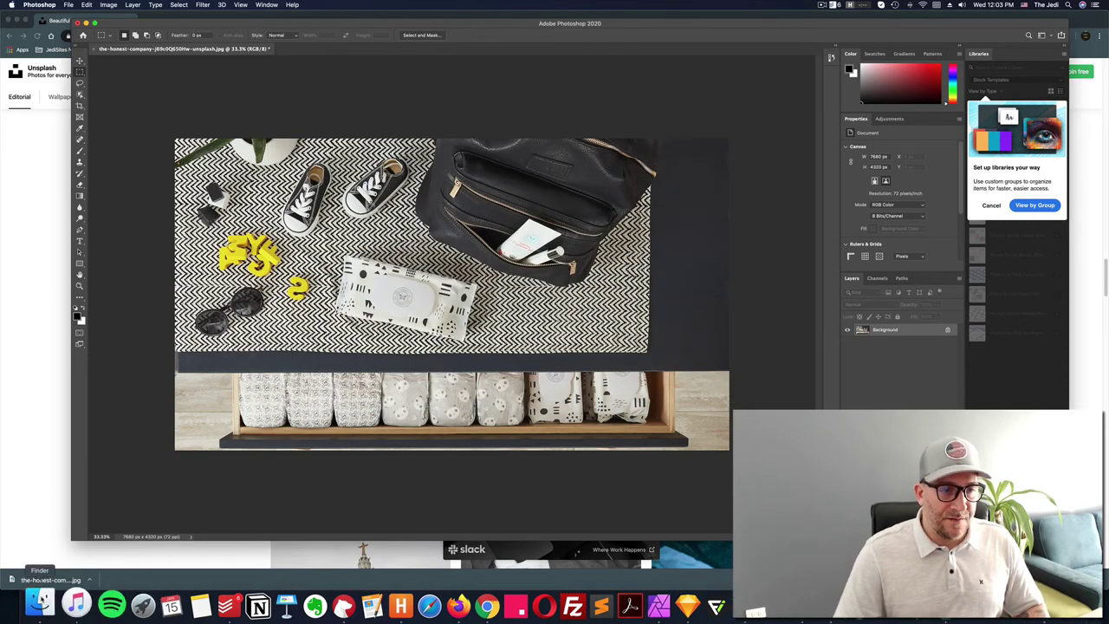
Step: Quick Look the new optimized.jpg in Downloads, confirming it is only 395 KB
left_click(39, 606)
left_click(411, 127)
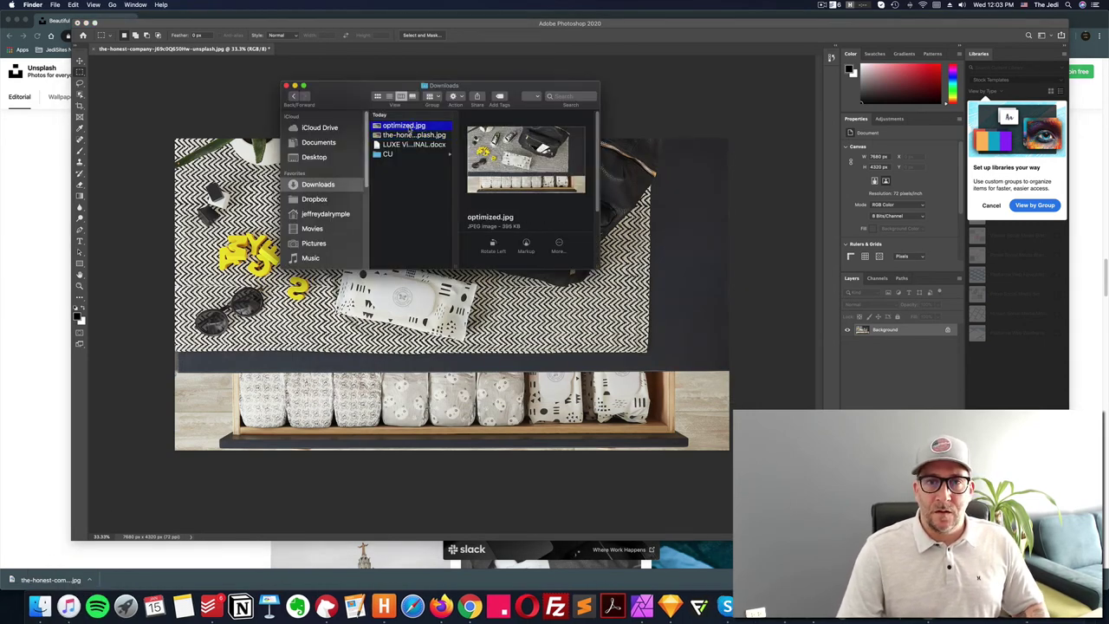
key("space")
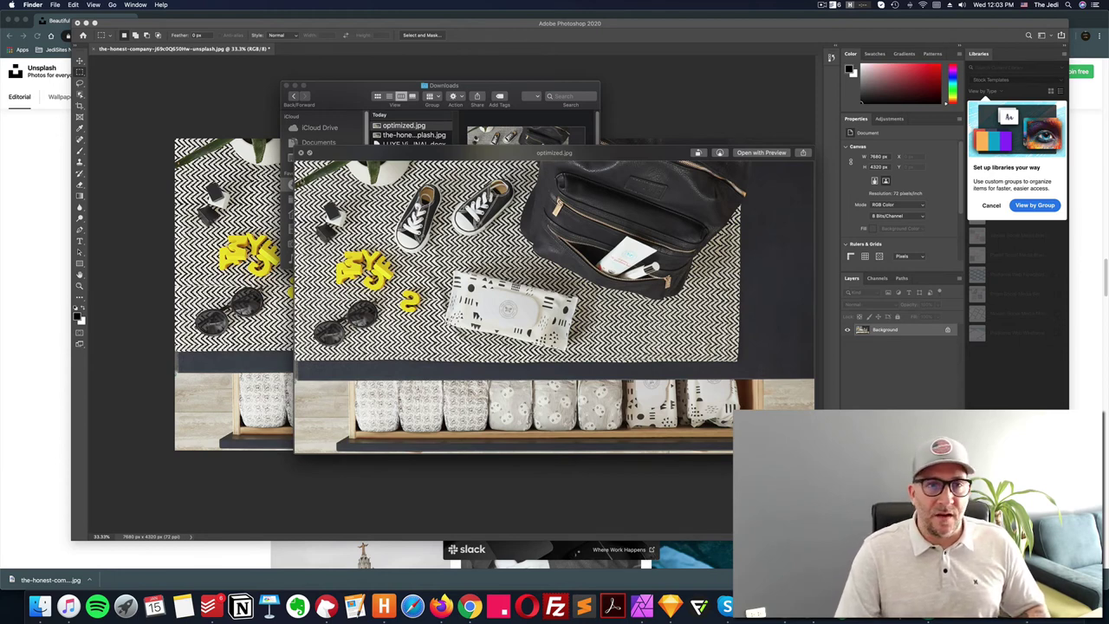
left_click(300, 153)
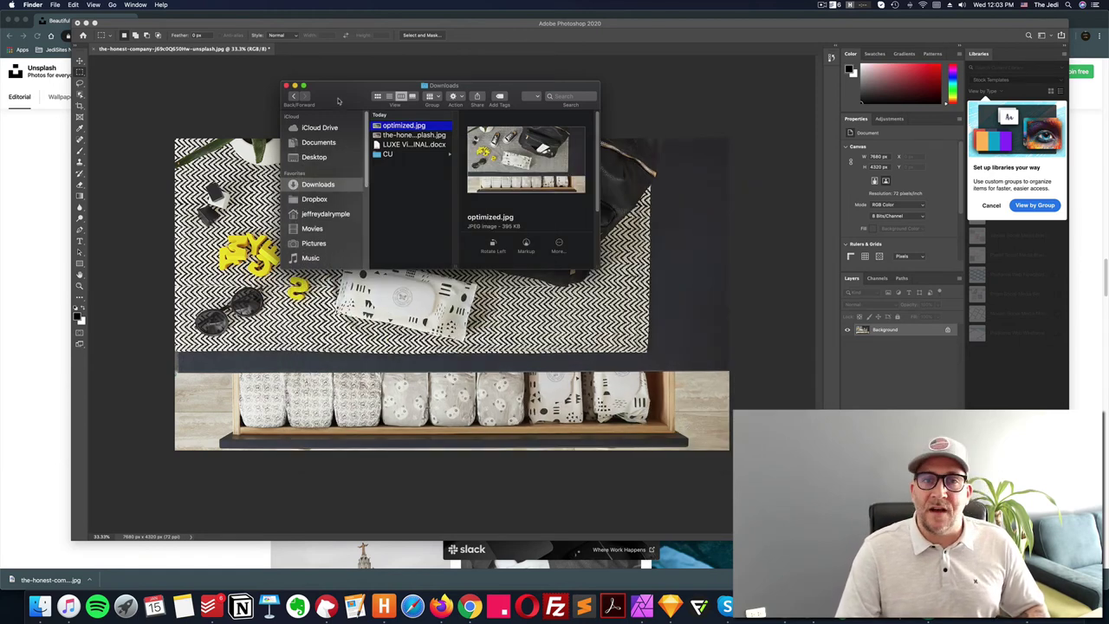